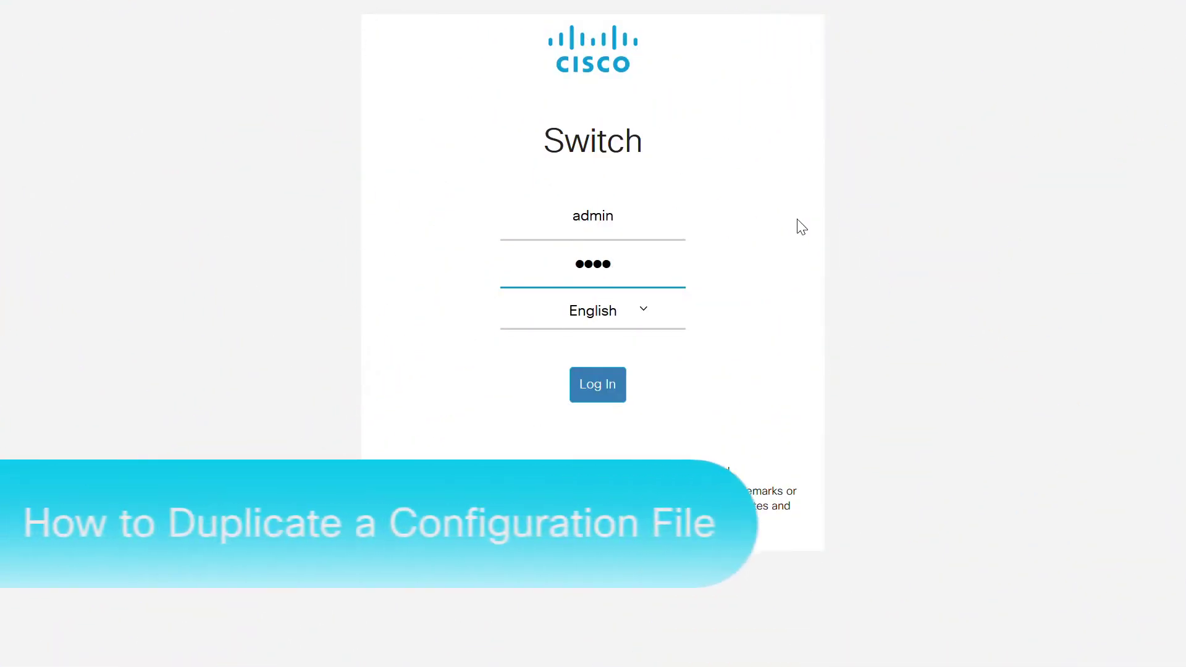
Type the account password on the switch sign-in page
type("•")
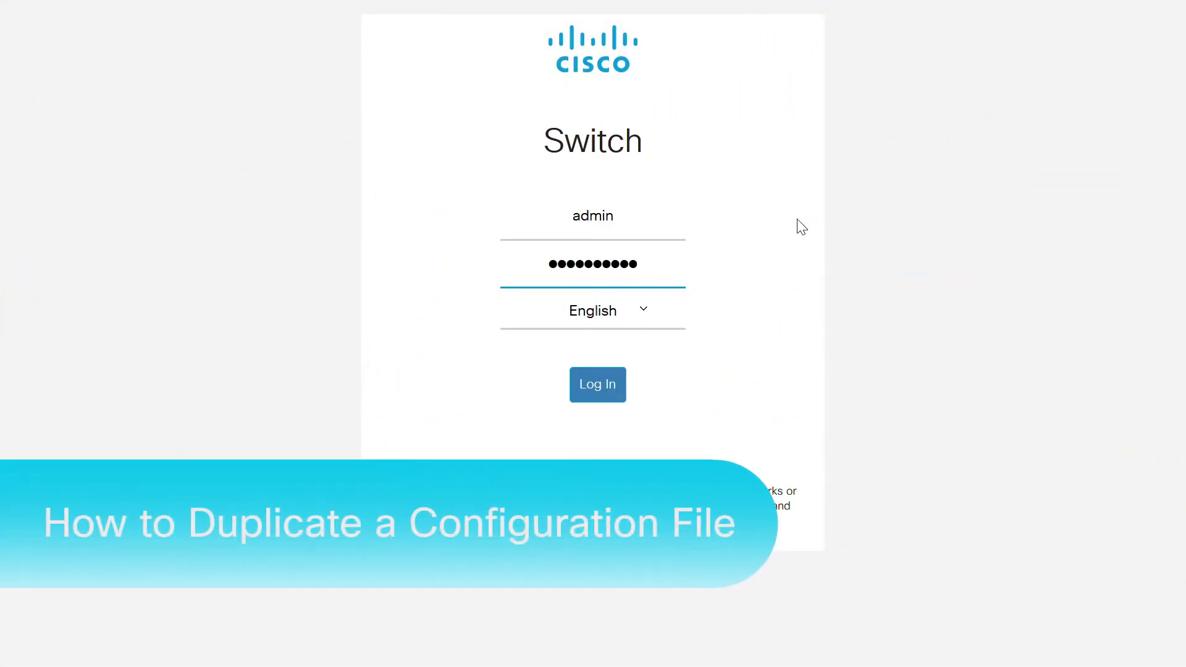
Log in and navigate to Administration > File Management > File Operations
left_click(595, 394)
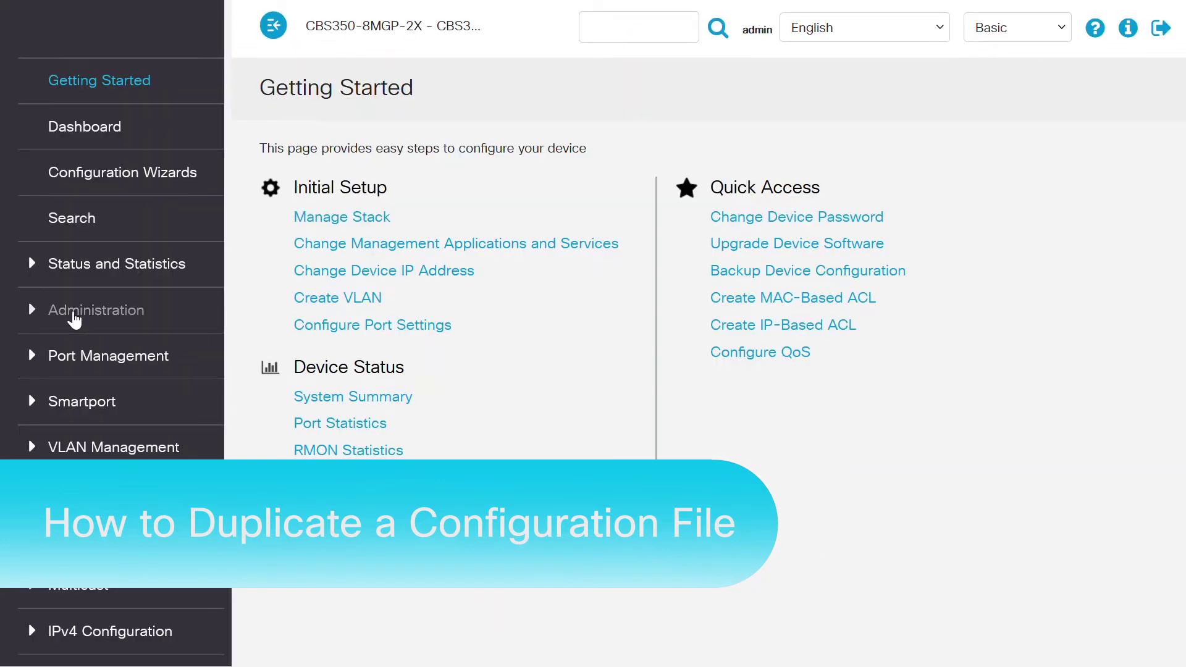
left_click(71, 317)
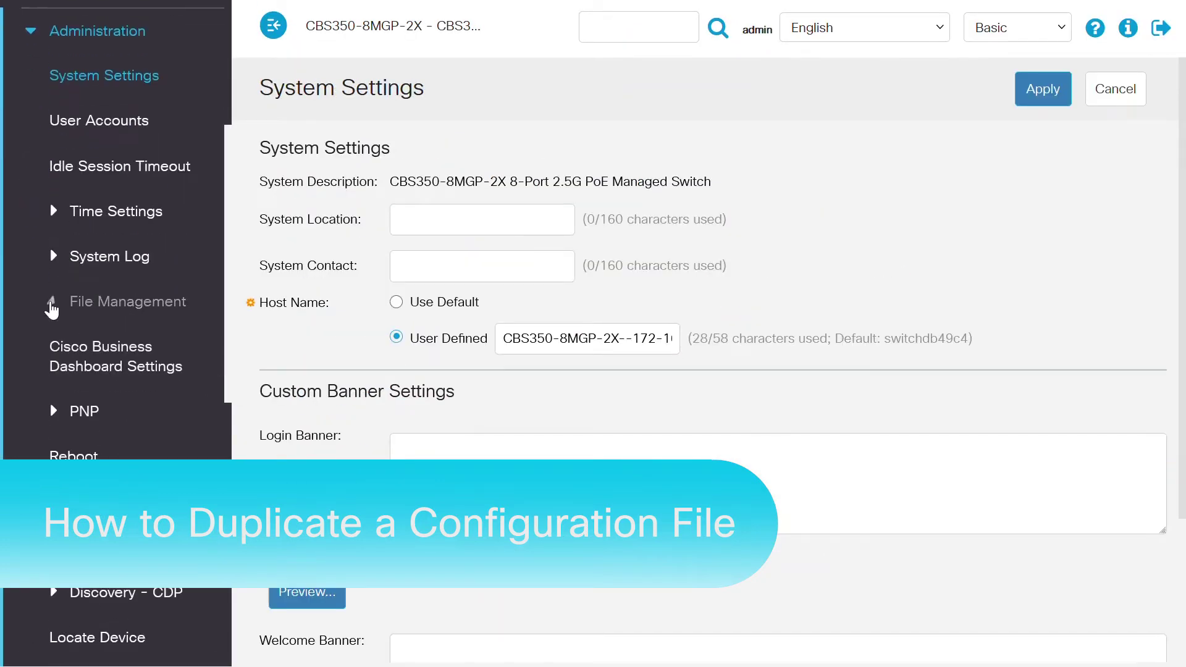
left_click(57, 304)
left_click(129, 383)
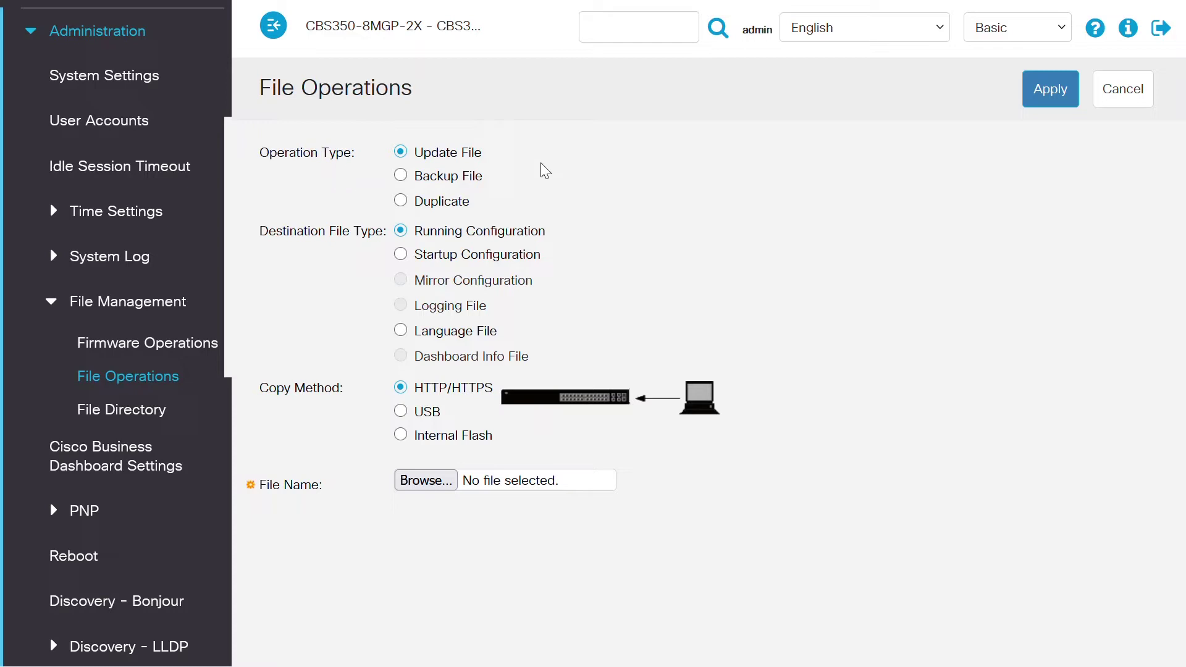
Select Duplicate as the operation type, trying Startup then Mirror Configuration as source
left_click(403, 177)
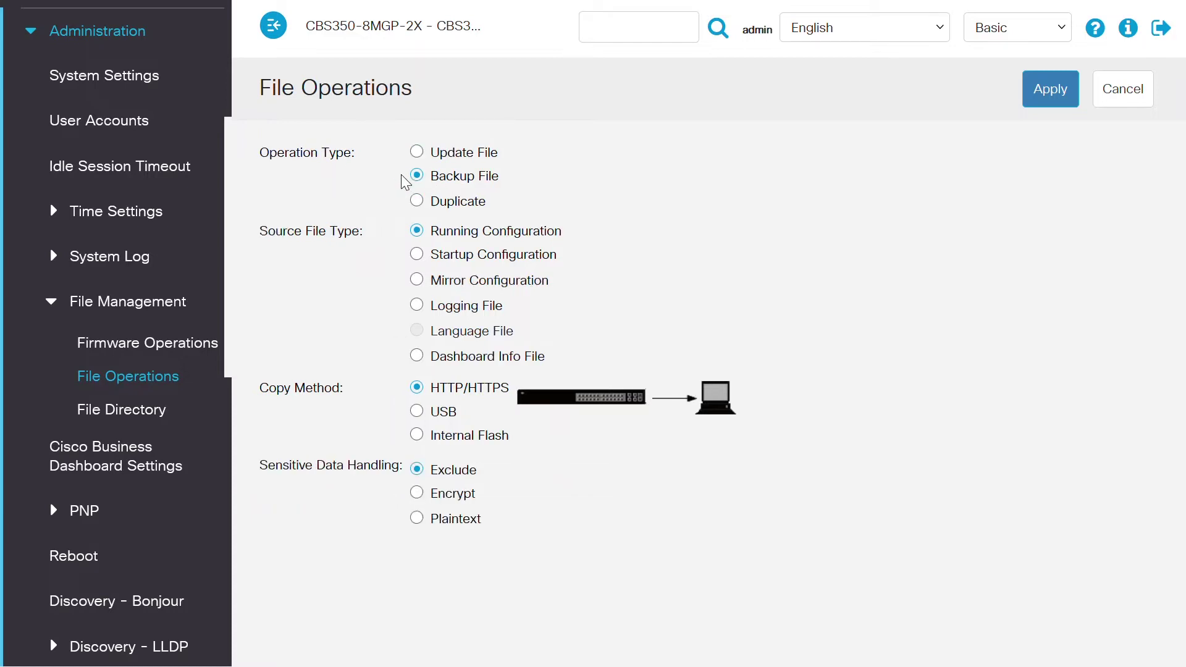
left_click(424, 203)
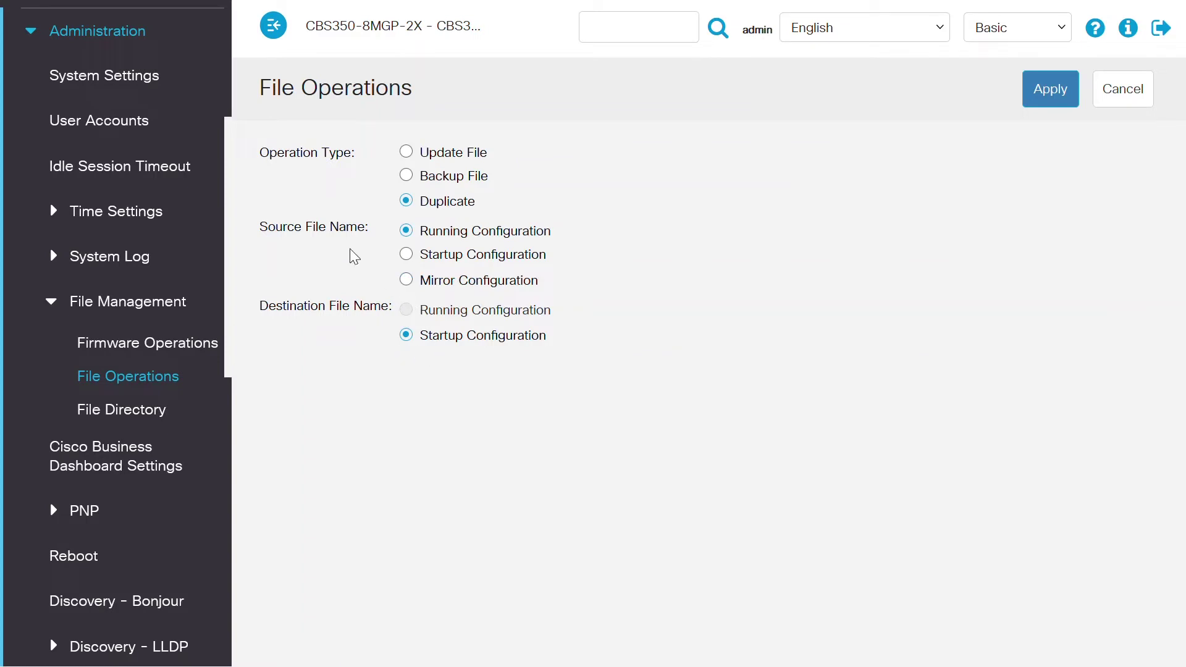
left_click(407, 257)
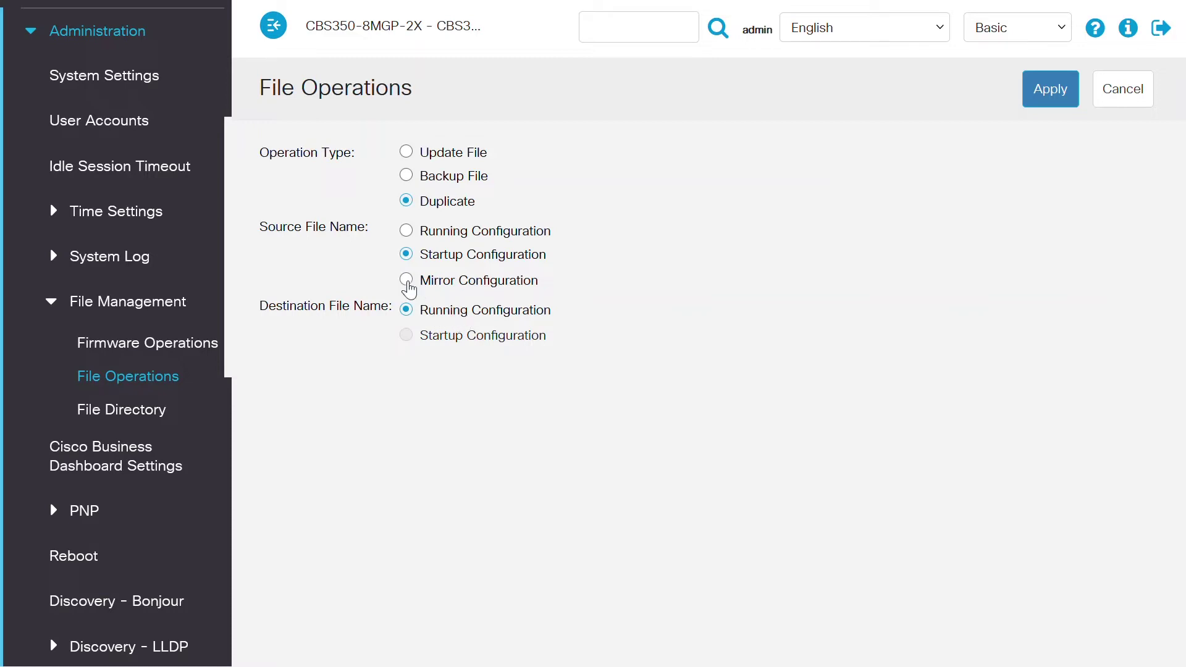
left_click(408, 281)
Duplicate Running Configuration onto Startup Configuration and apply it
left_click(406, 231)
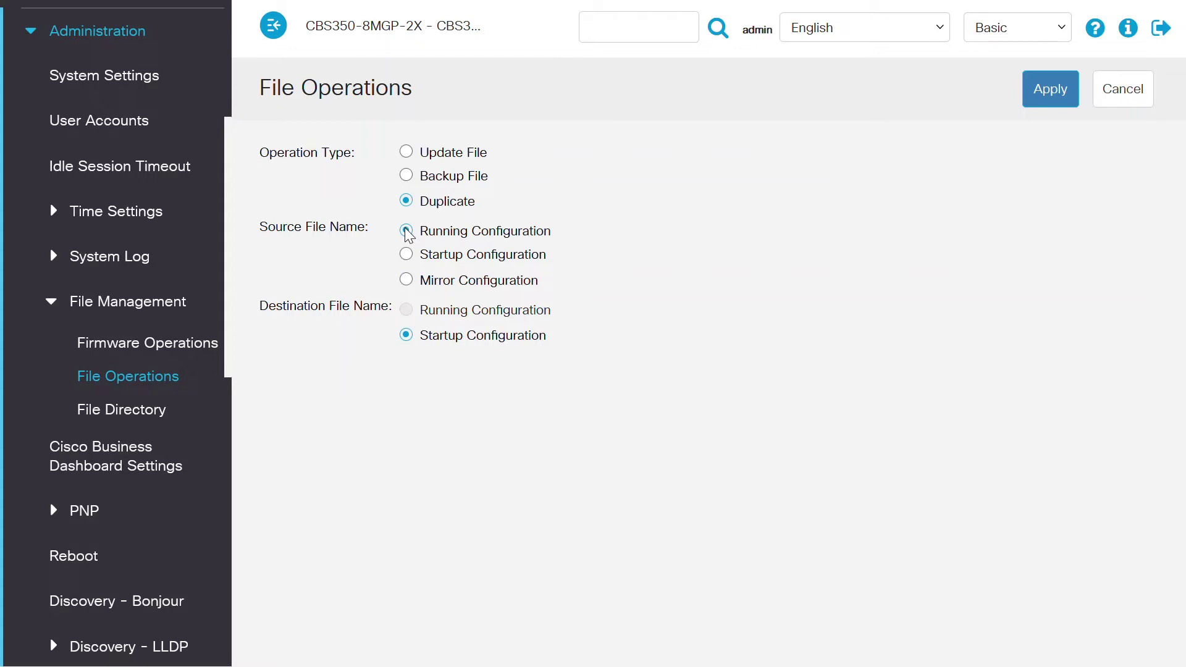
left_click(408, 257)
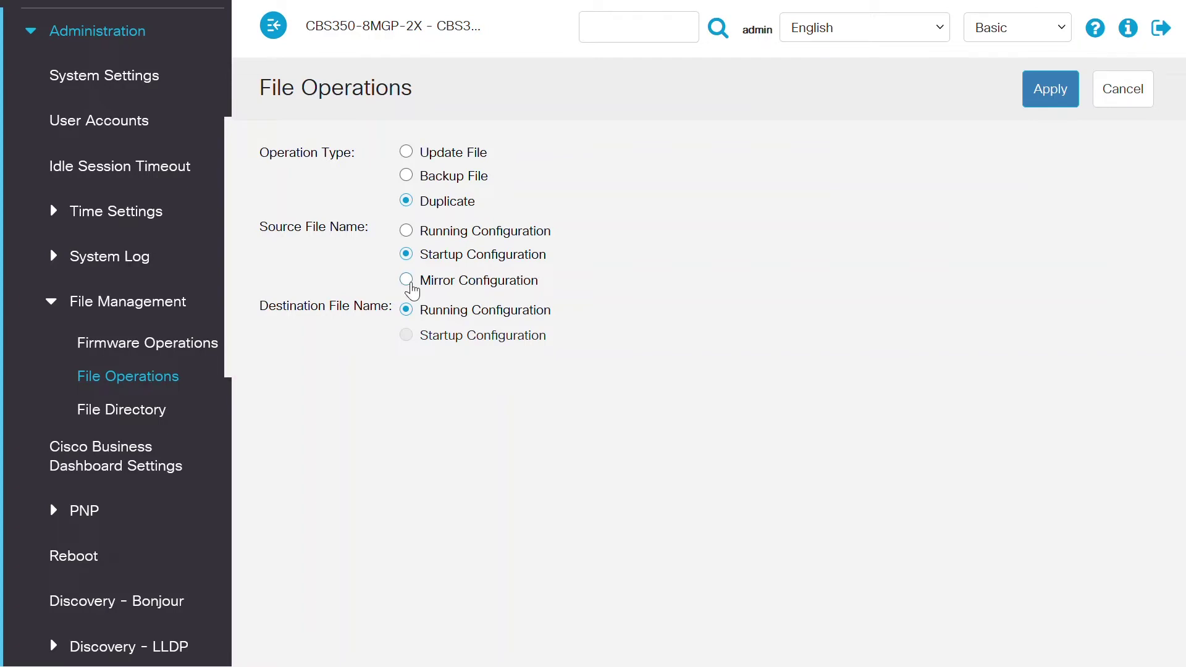
left_click(411, 285)
left_click(406, 232)
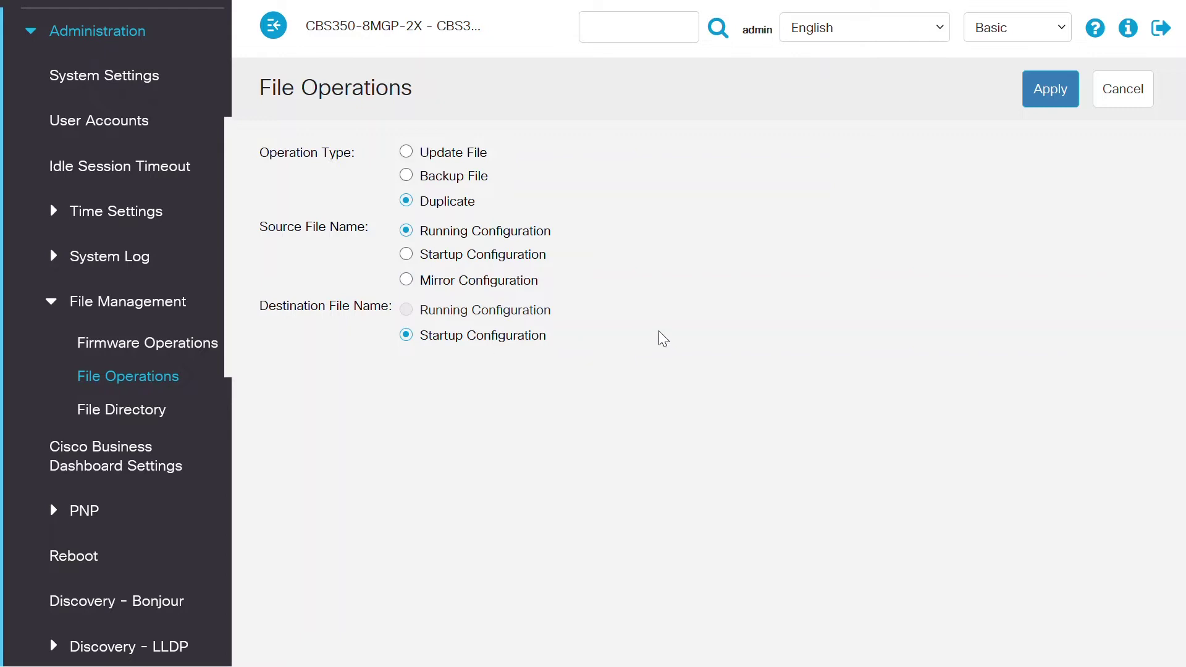
left_click(1050, 94)
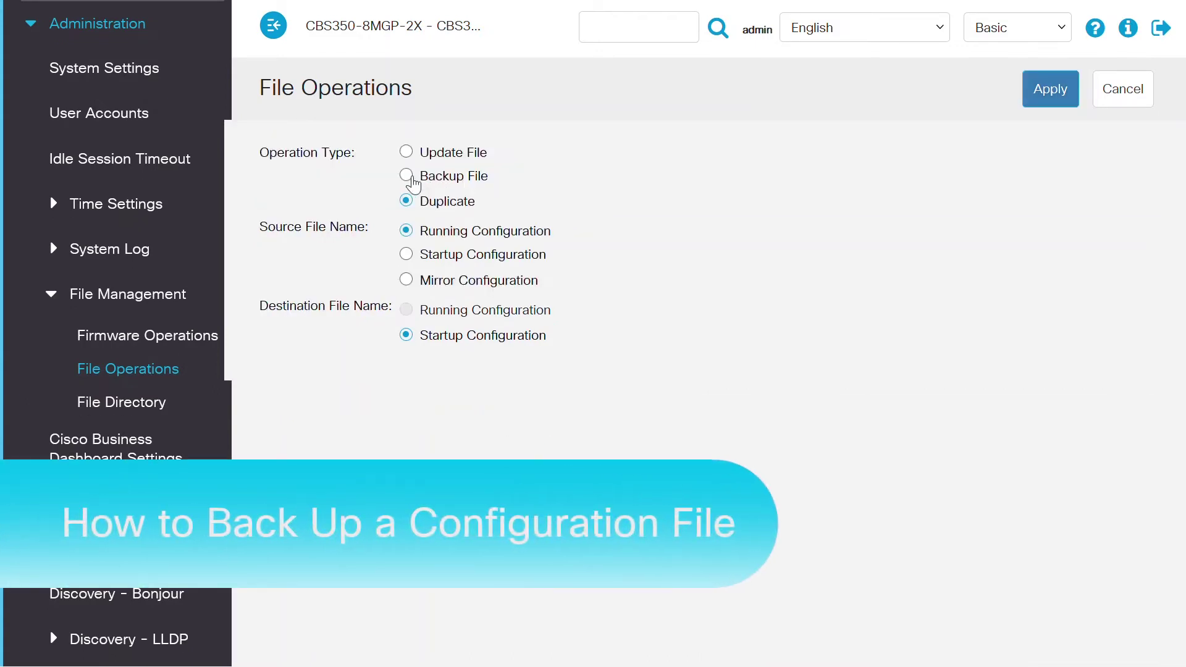
Change the operation type to Backup File for the Running Configuration
left_click(409, 177)
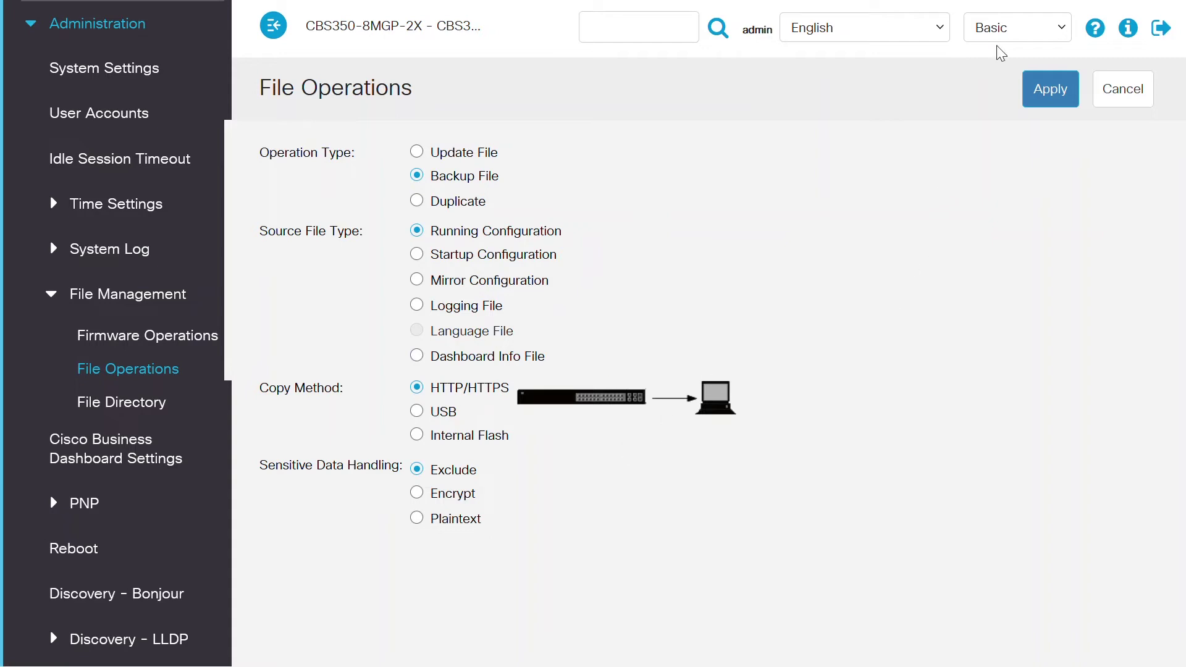
left_click(995, 27)
Switch to Advanced display mode, preview USB, Internal Flash, TFTP and SCP, then keep HTTP/HTTPS
left_click(1004, 80)
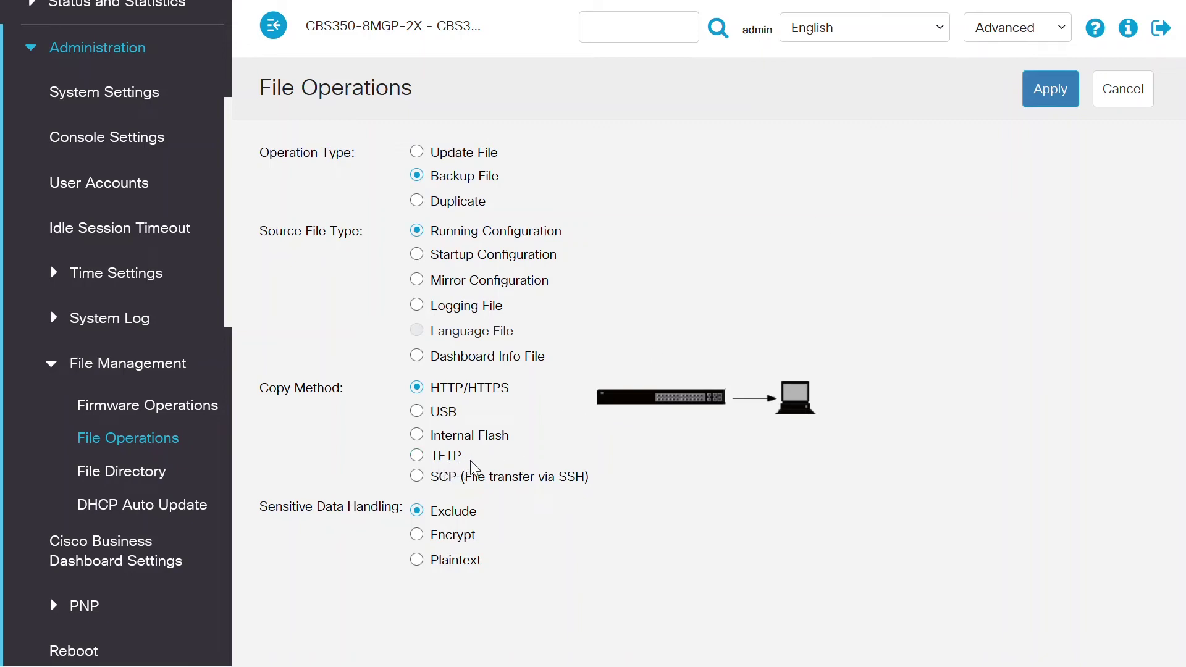
left_click(415, 412)
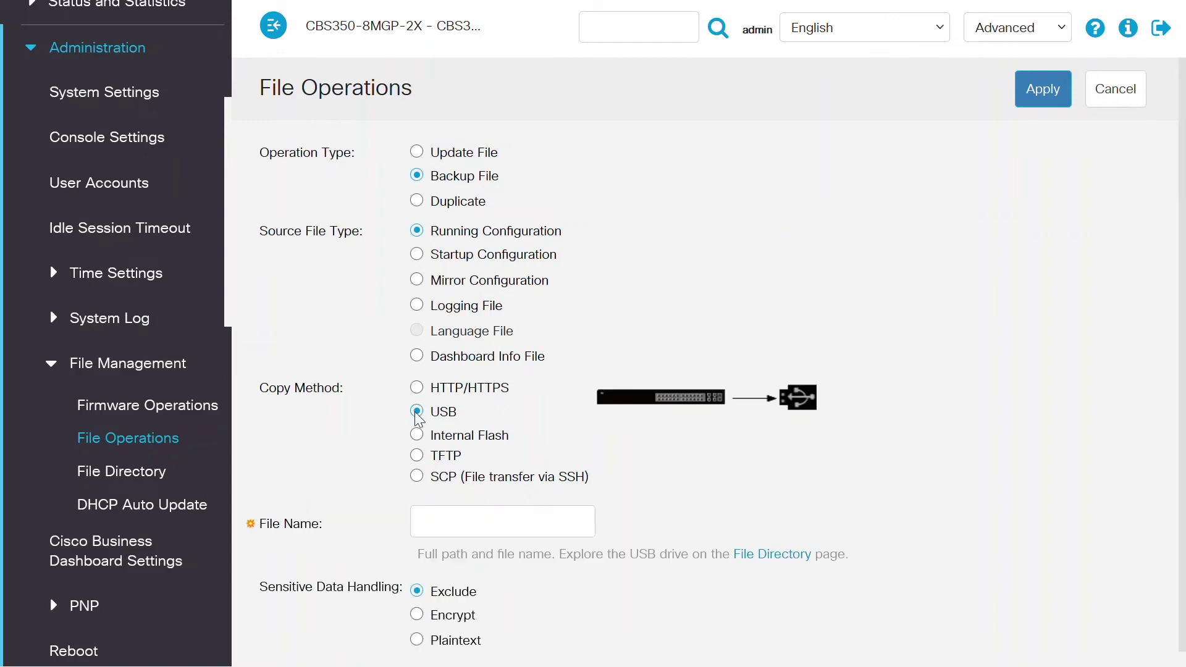
left_click(424, 437)
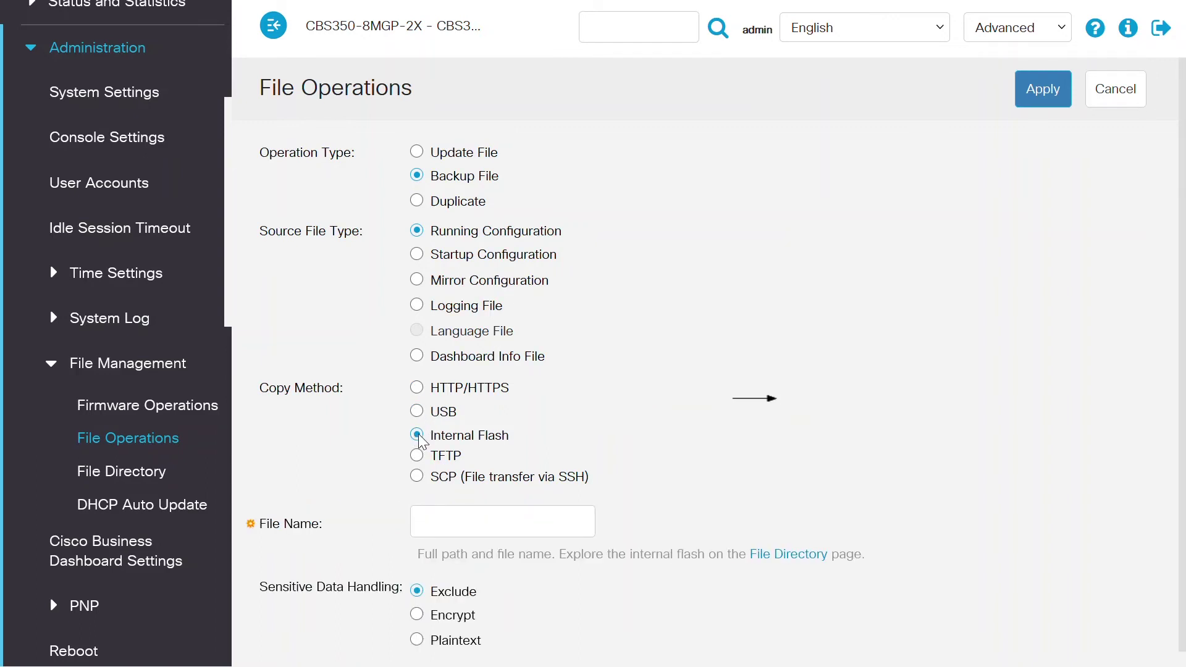
left_click(418, 457)
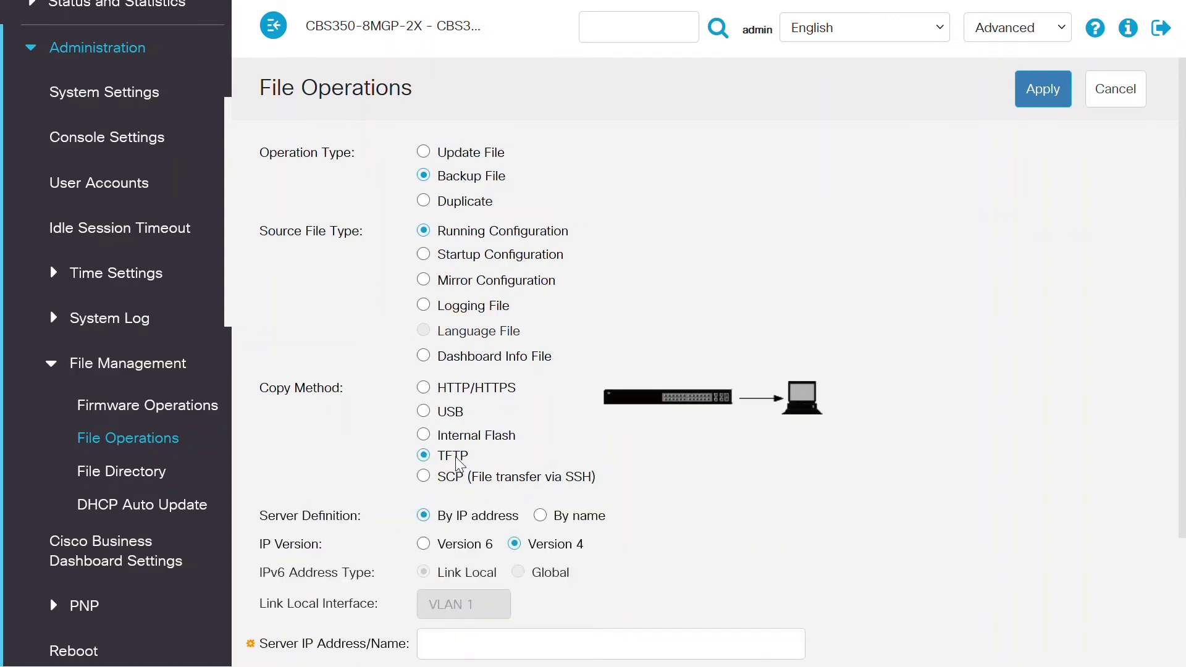
left_click(423, 477)
scroll(428, 485, "down", 2)
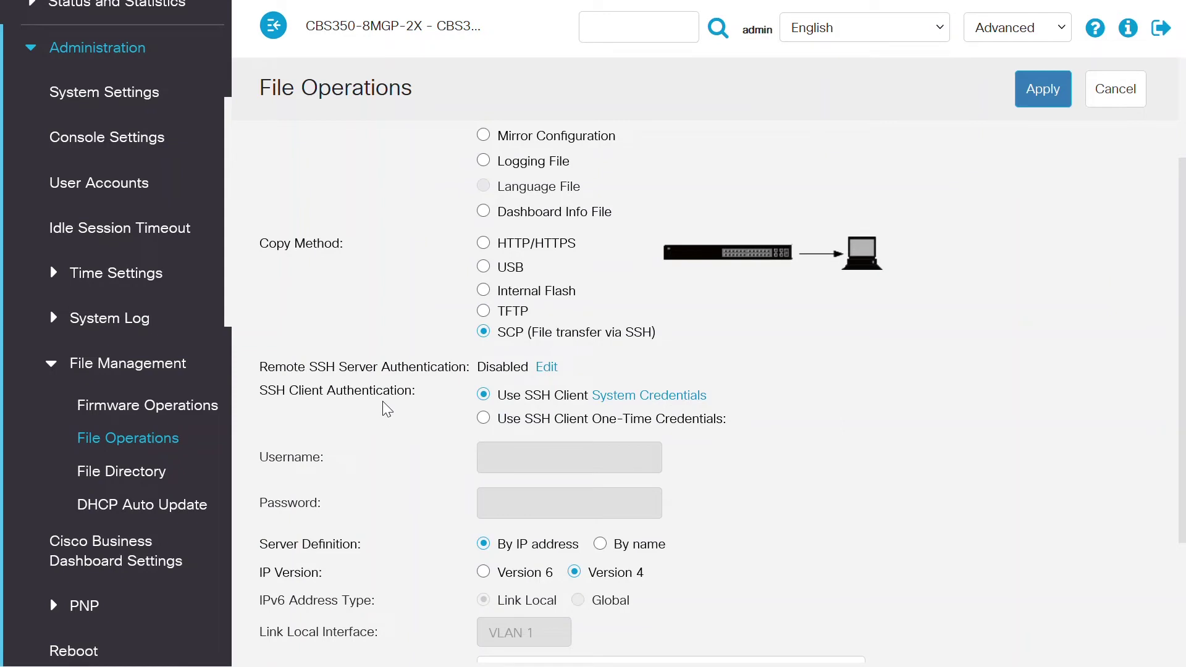
left_click(491, 423)
scroll(1181, 216, "up", 1)
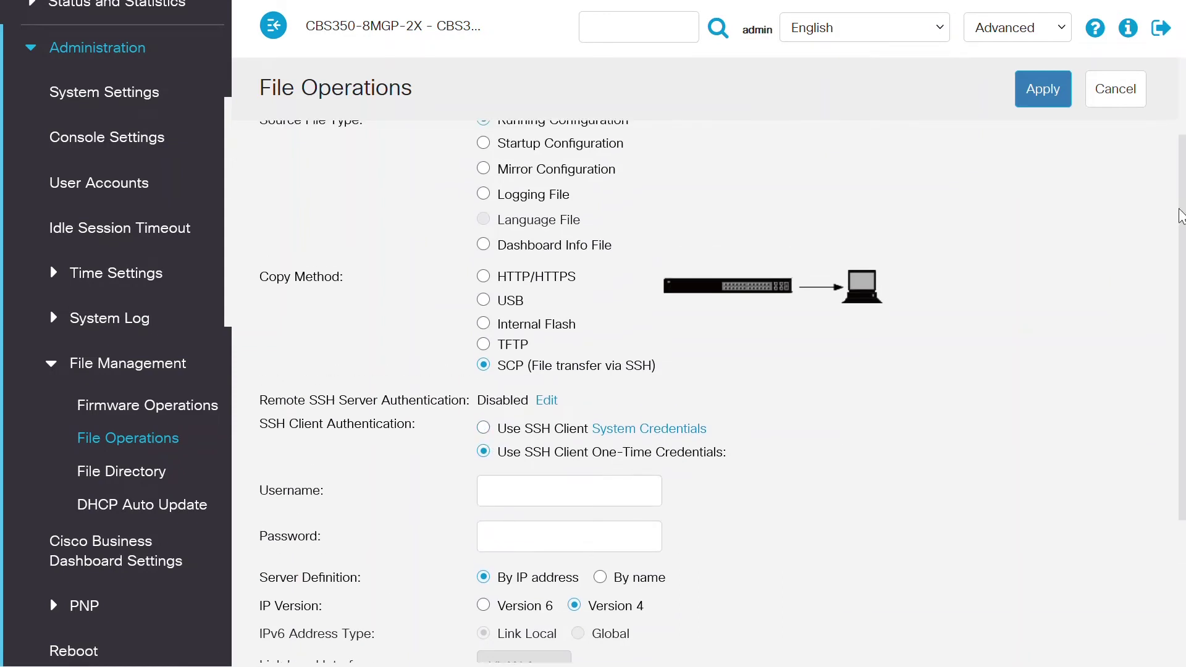
left_click(483, 276)
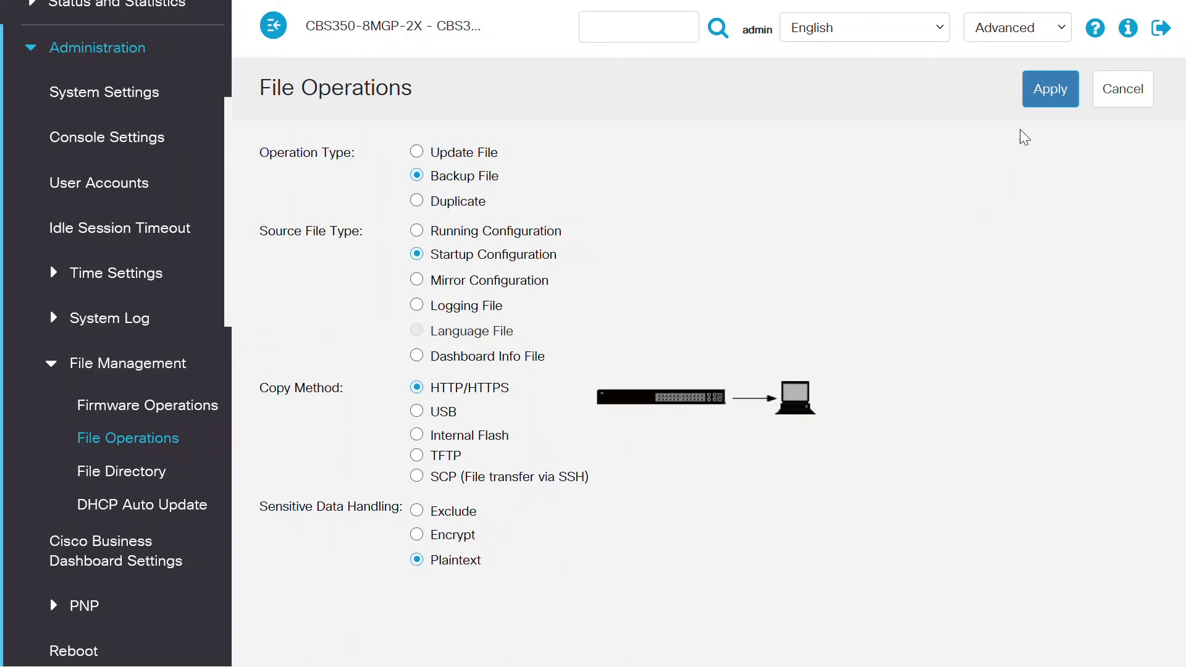
Apply the plaintext Startup Configuration backup, downloading startup-config.txt to the computer
left_click(1046, 97)
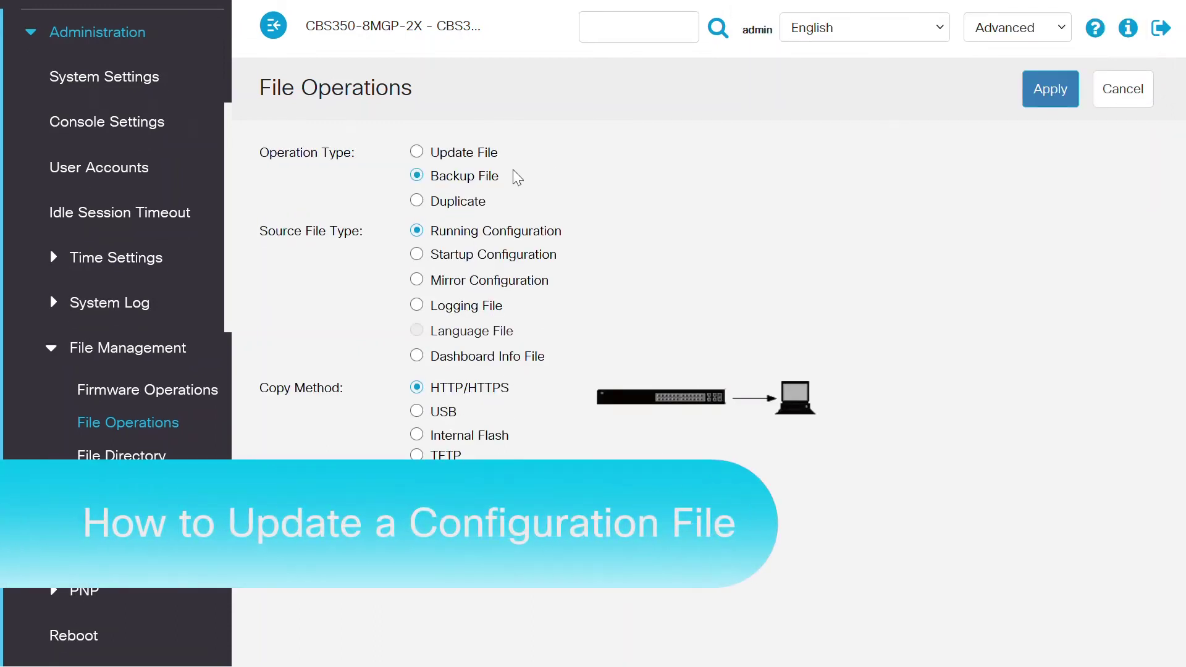
Set Update File targeting Startup Configuration over HTTP/HTTPS, after previewing other copy methods
left_click(418, 154)
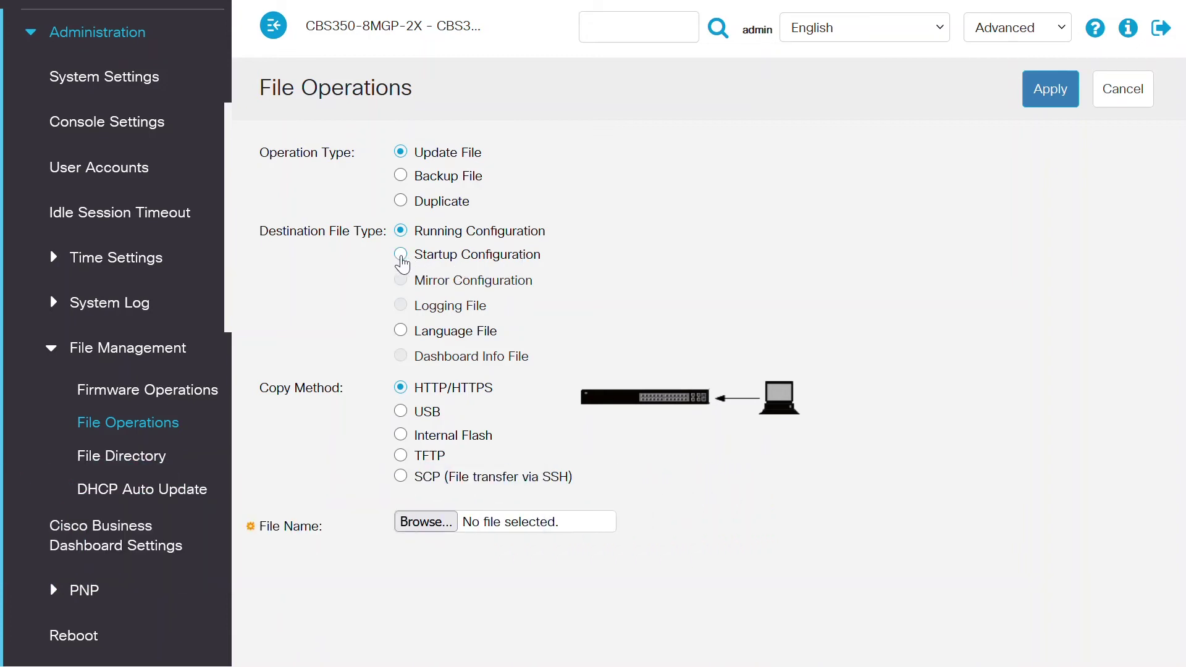
left_click(401, 255)
left_click(400, 411)
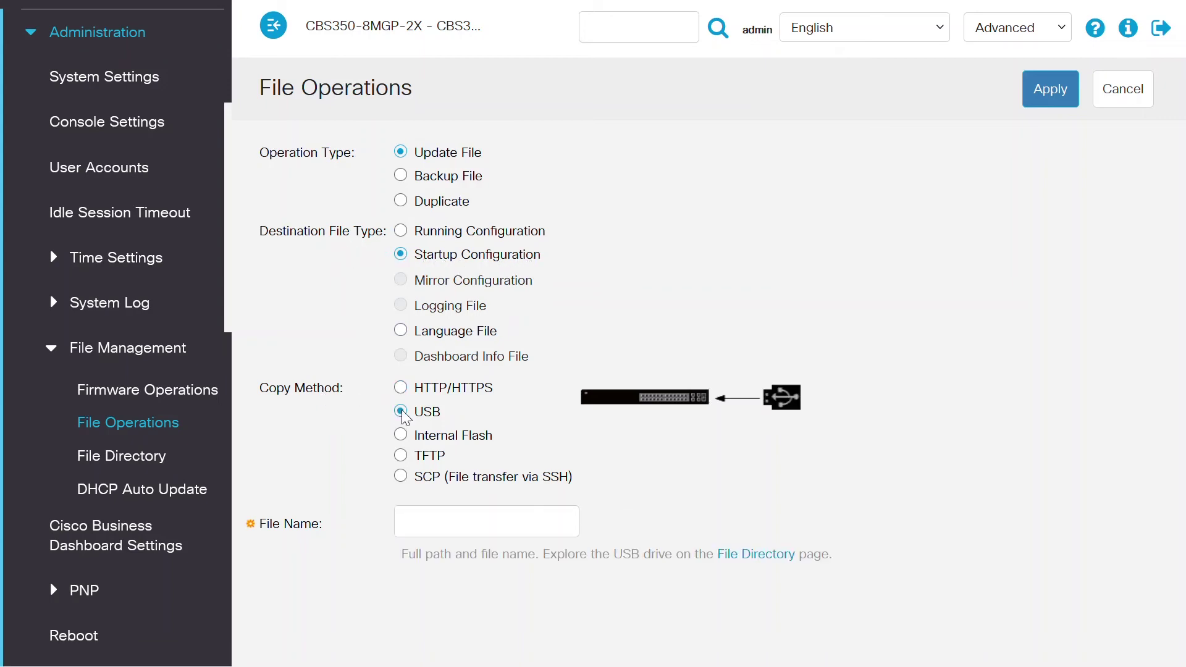
left_click(400, 435)
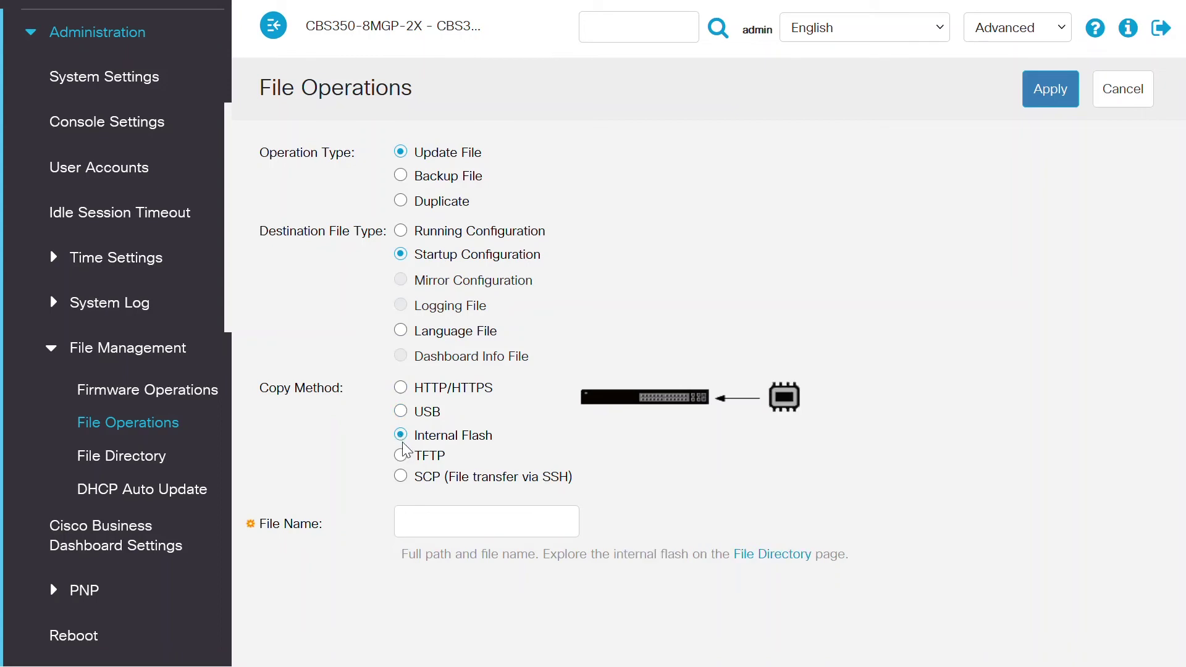
left_click(402, 456)
left_click(403, 477)
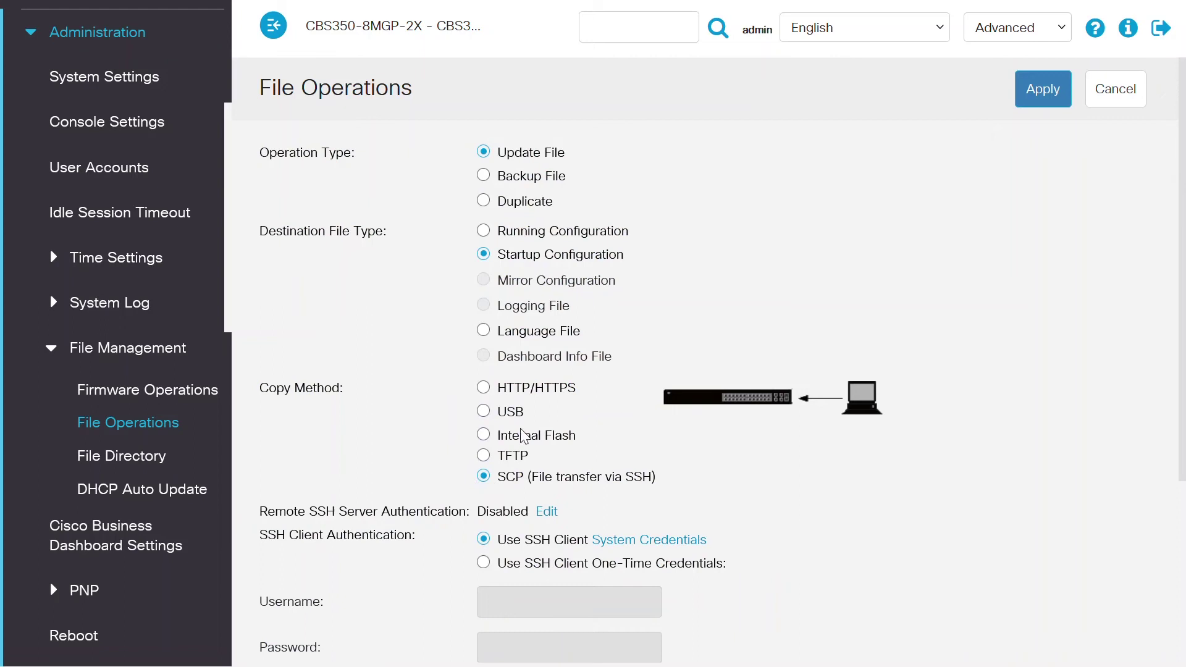
left_click(483, 388)
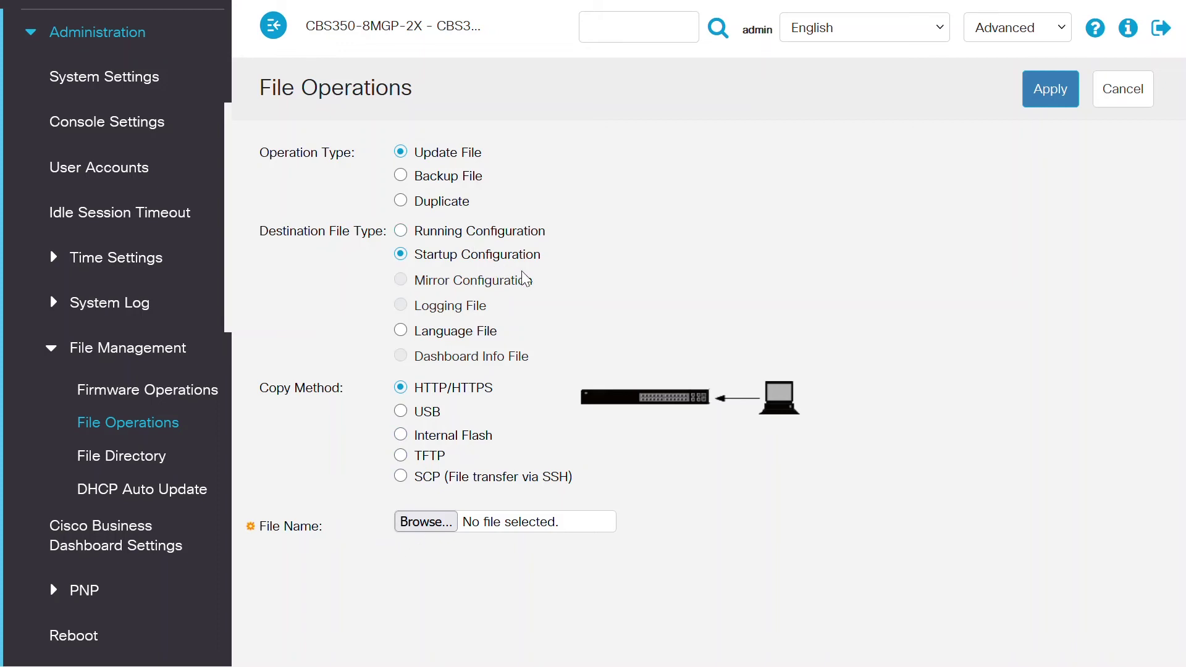
left_click(407, 522)
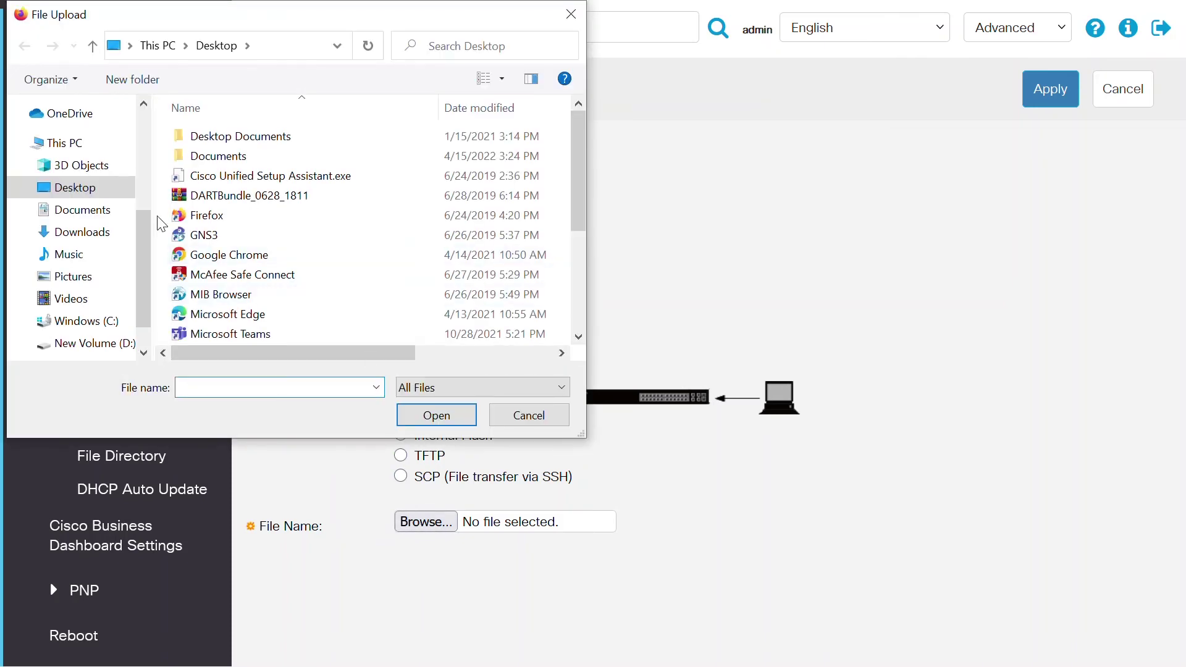
Upload startup-config from Downloads into the startup configuration
left_click(87, 239)
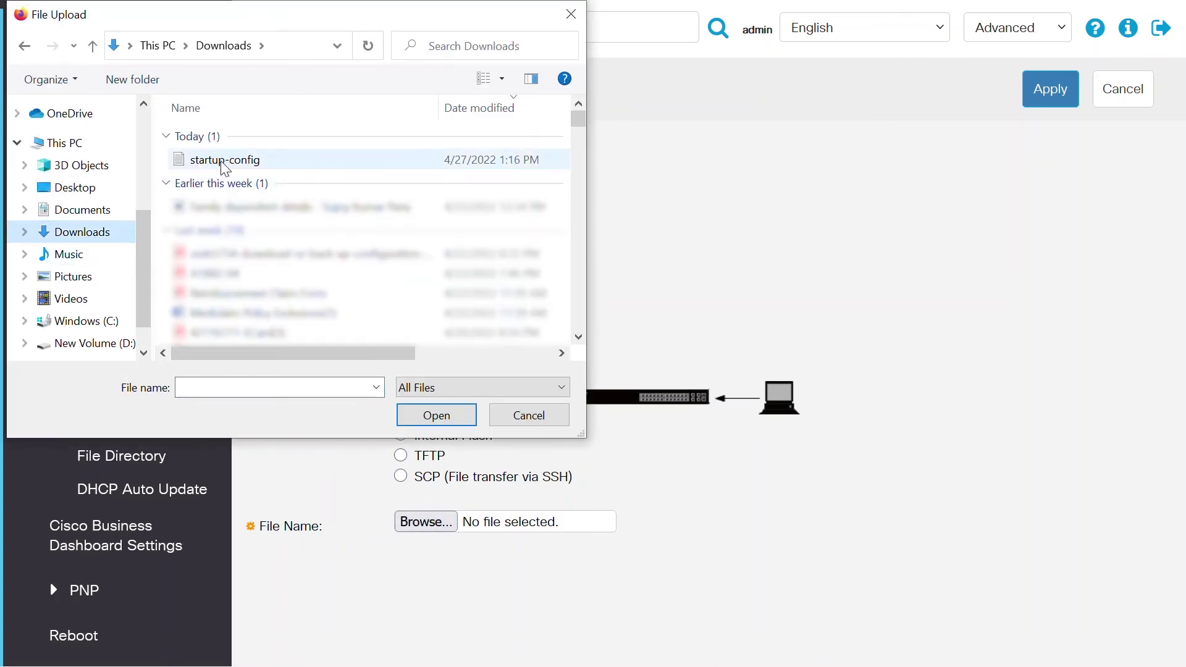
left_click(223, 162)
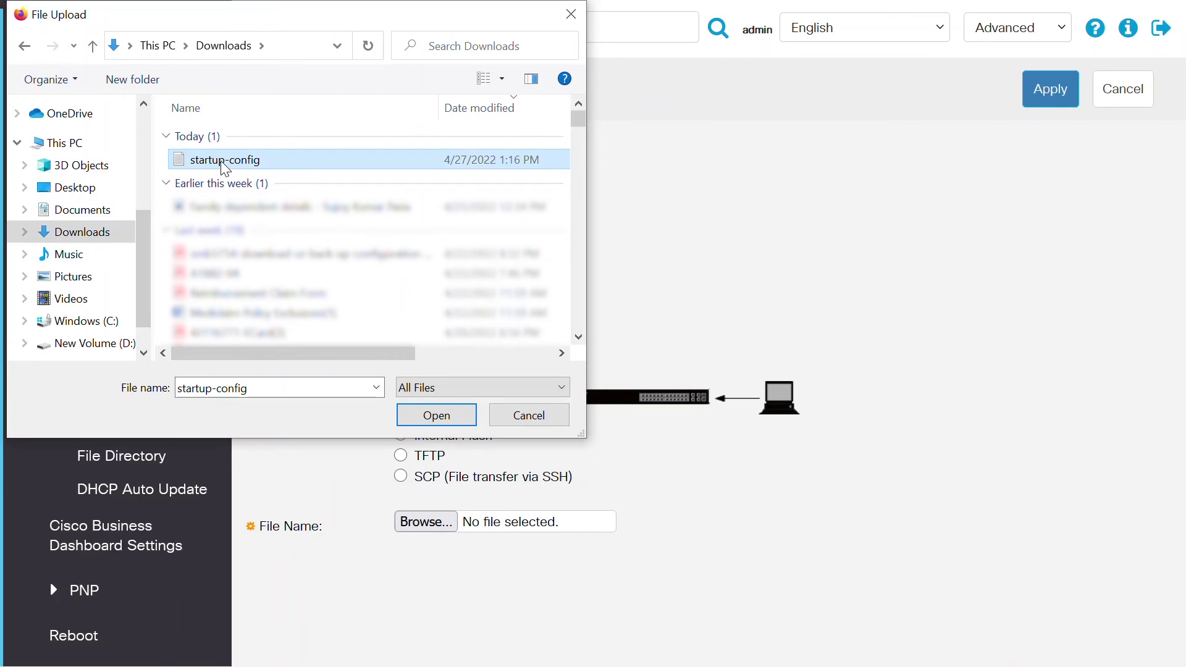
left_click(425, 415)
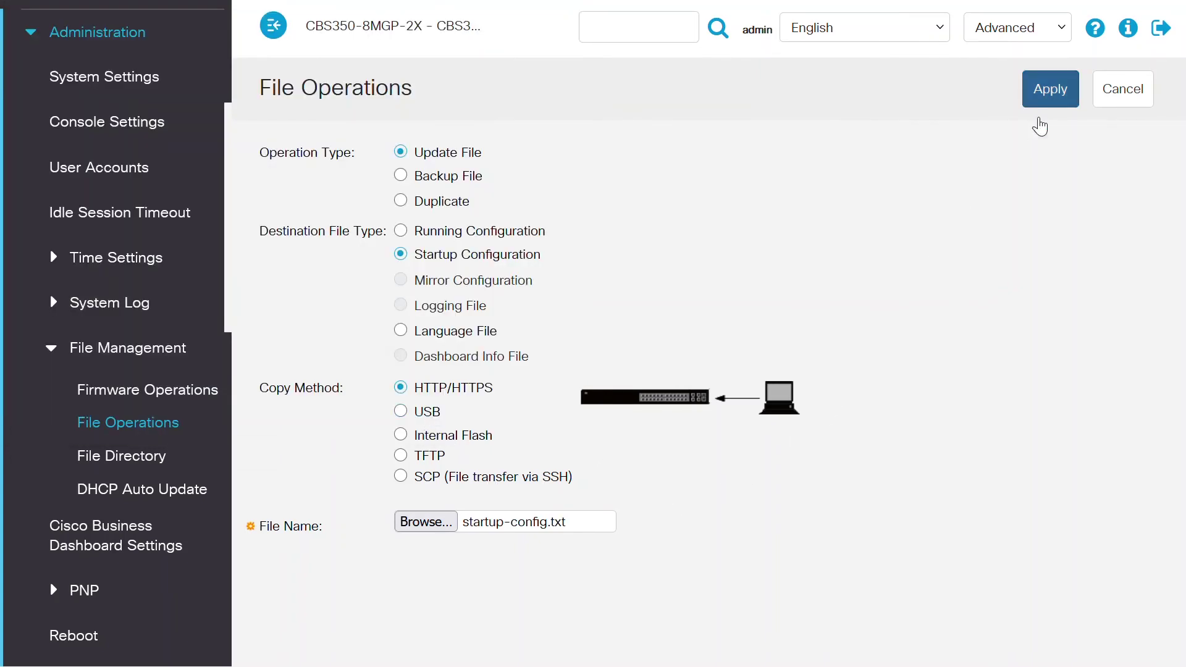
left_click(1044, 99)
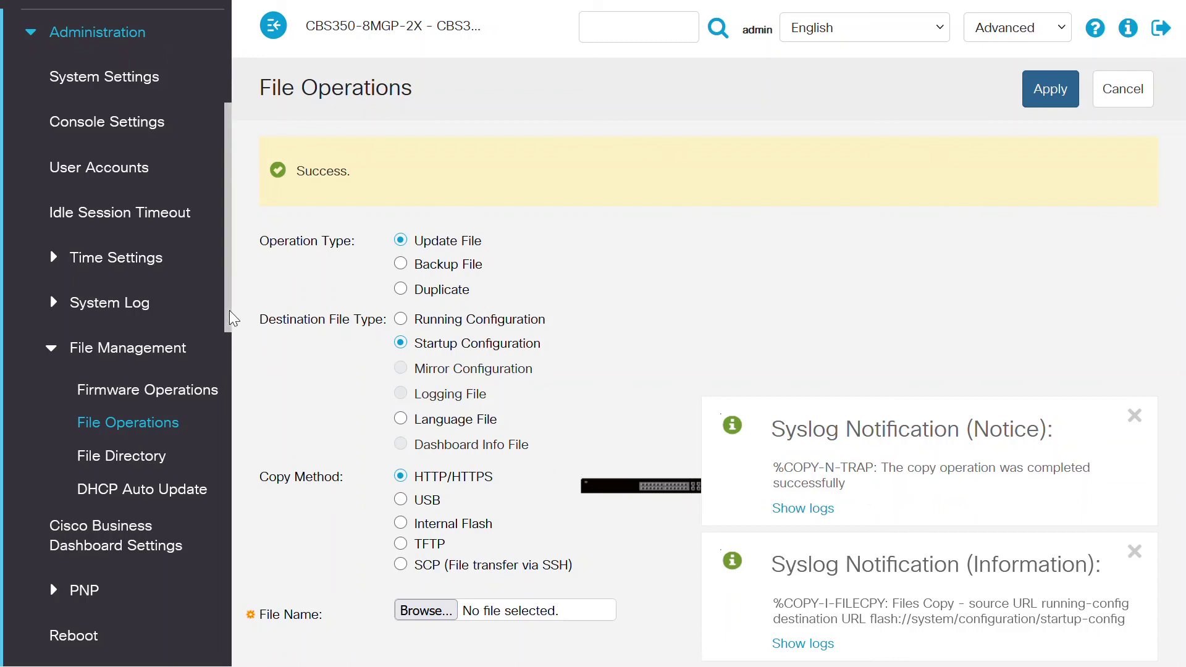
Open the Reboot page from the Administration sidebar
scroll(232, 320, "down", 3)
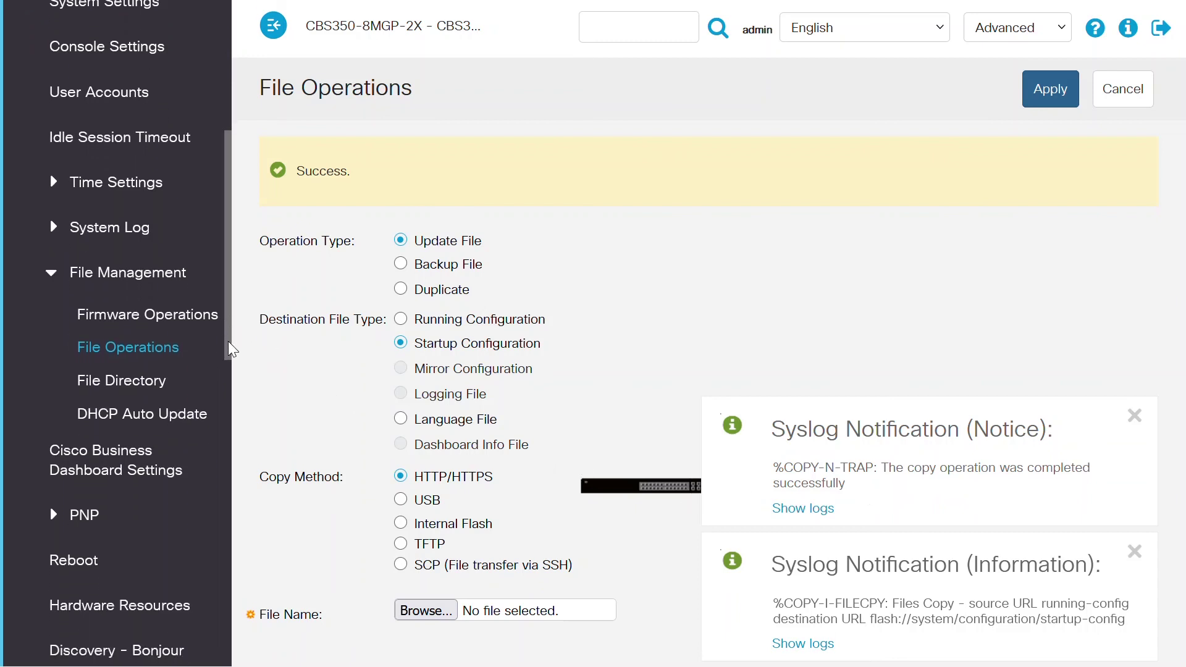
left_click(85, 489)
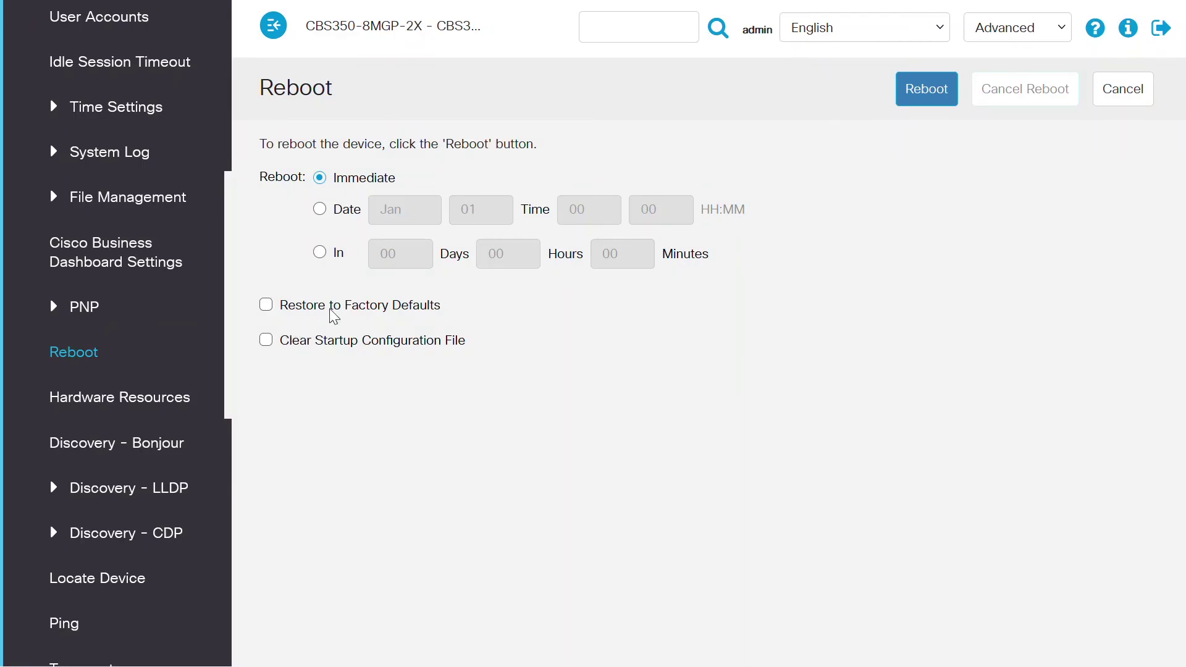
Reboot the switch immediately, sign back in with the admin account, and go to System Summary
left_click(927, 99)
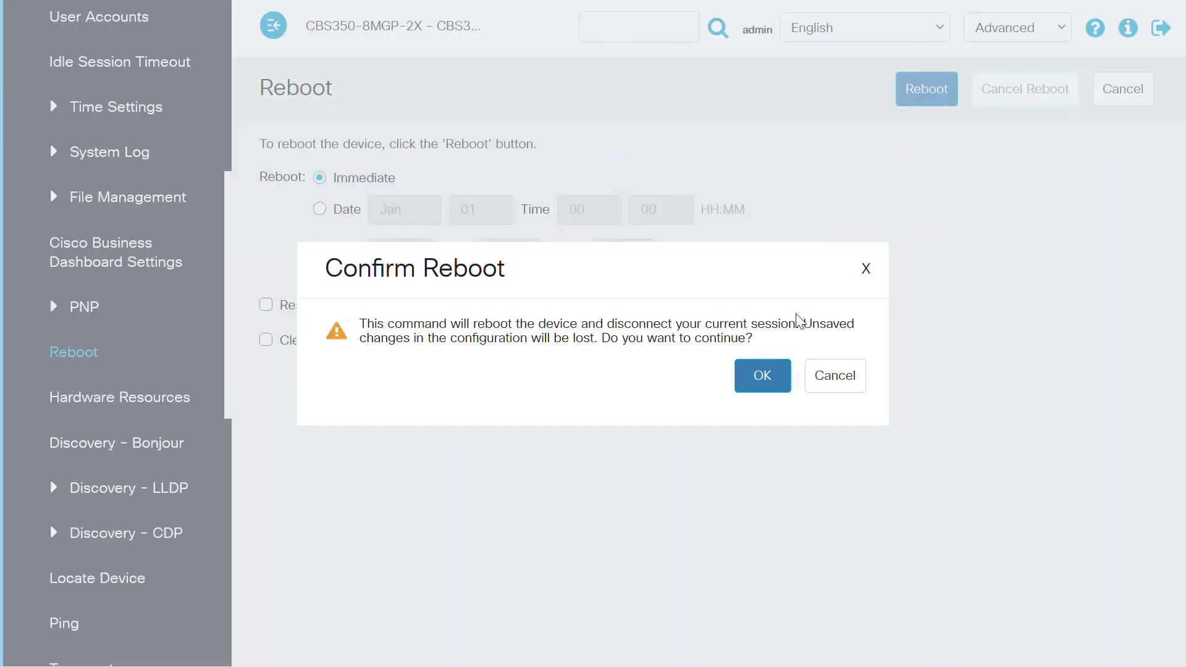
left_click(754, 380)
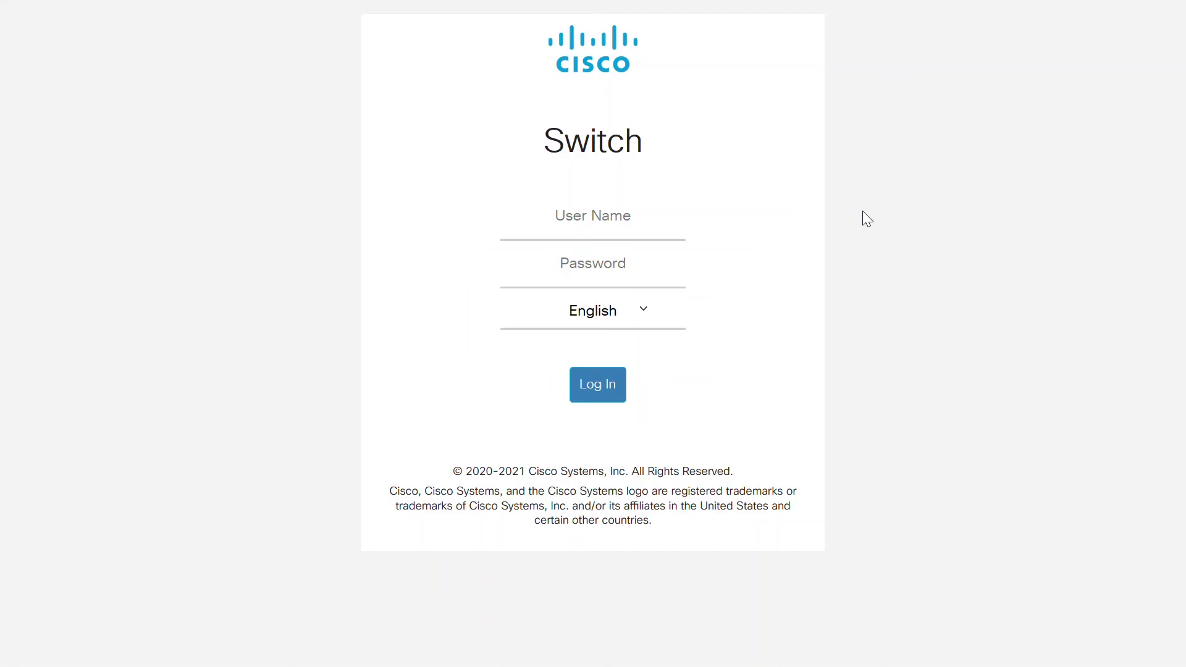
left_click(608, 225)
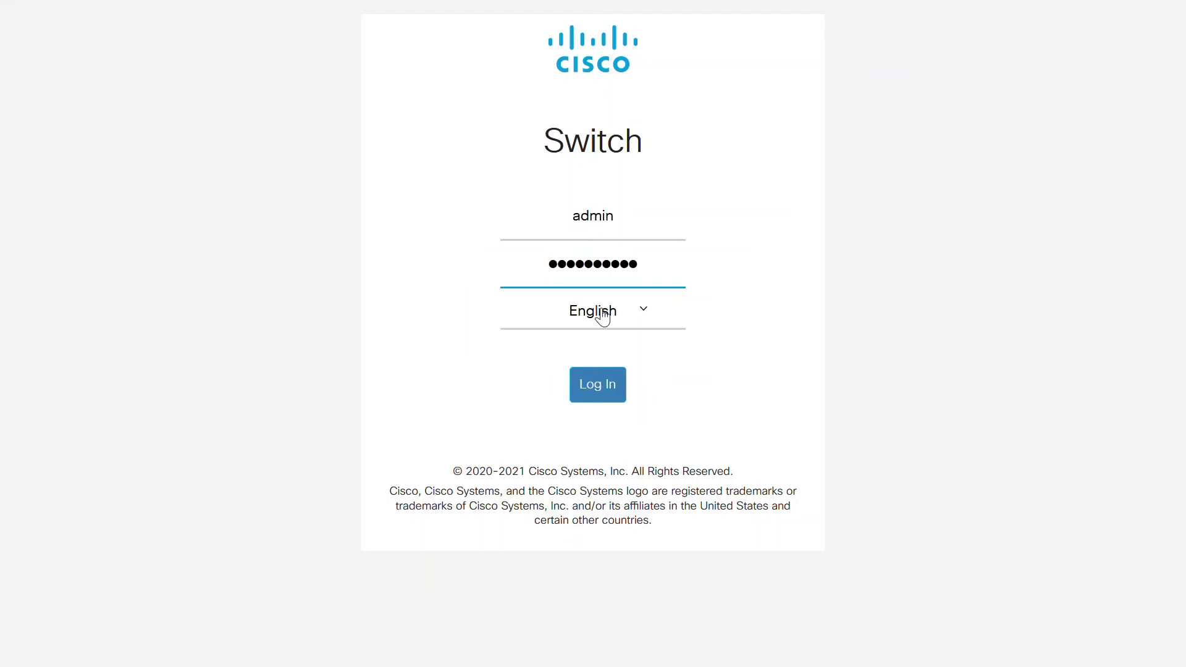
left_click(598, 396)
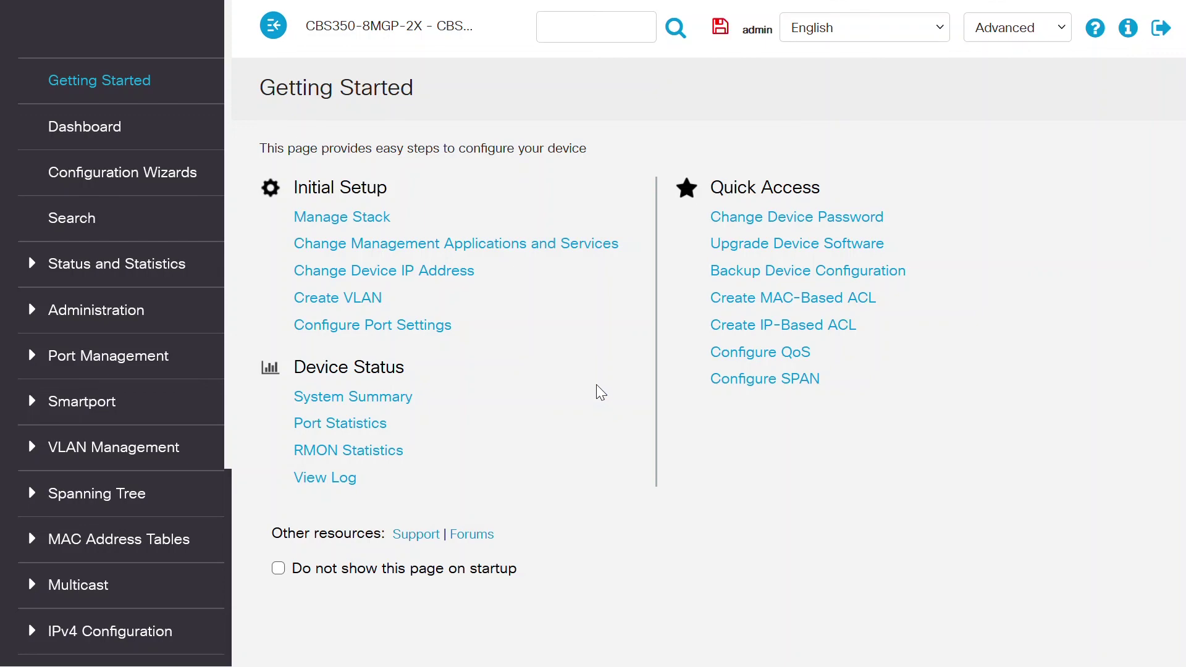
left_click(92, 272)
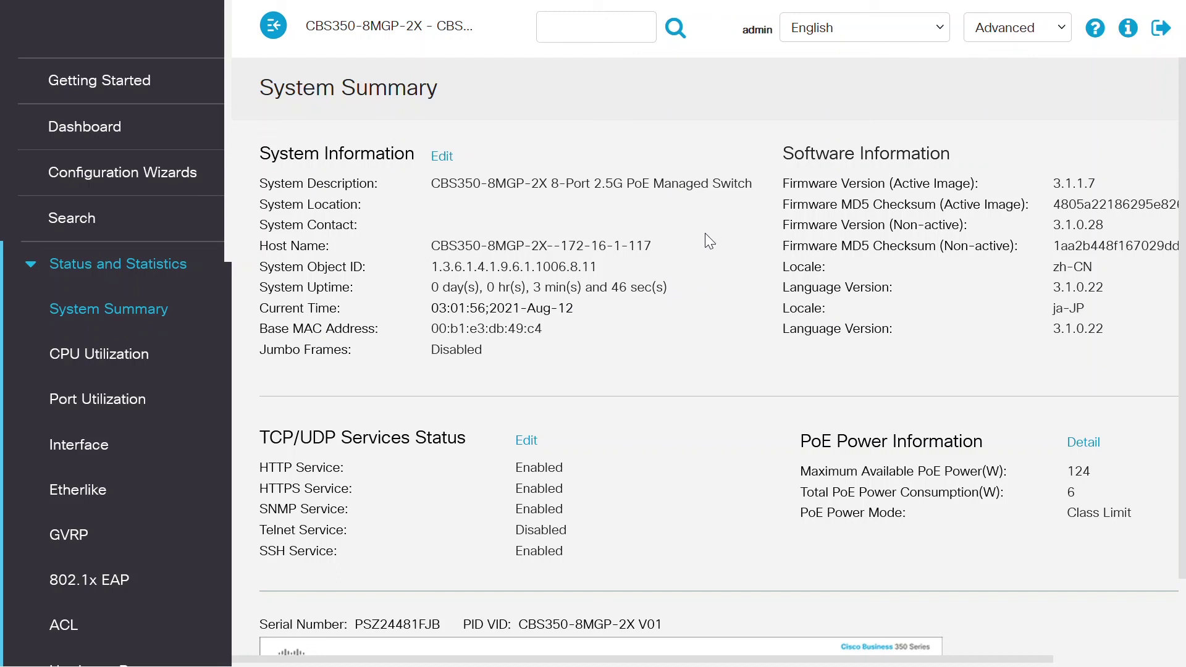
Copy the running configuration to the startup configuration using the save icon
left_click(722, 31)
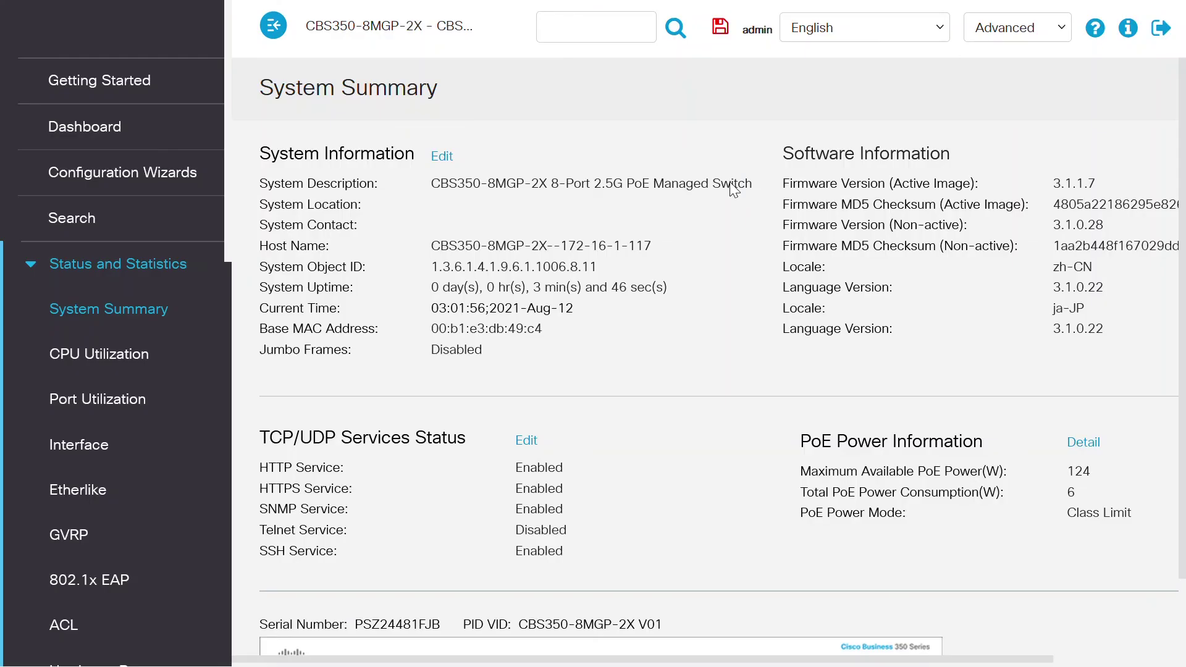